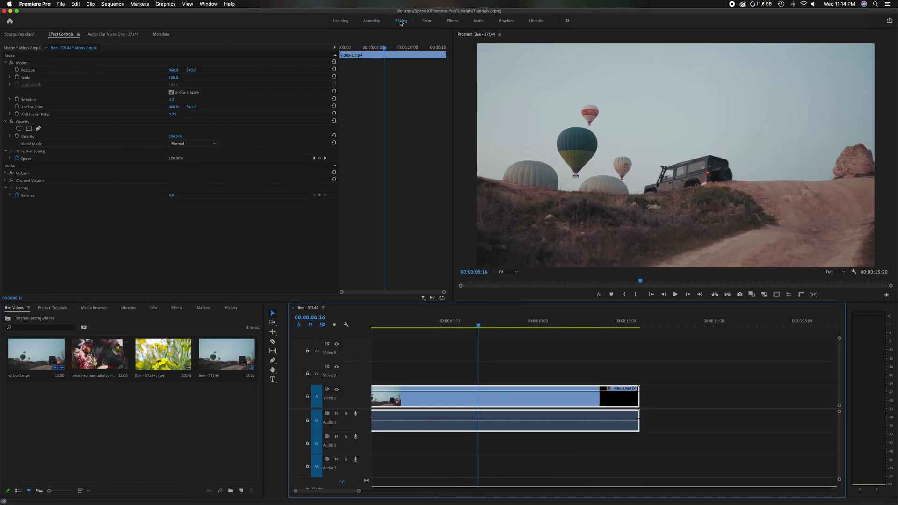
Step: Preview the Color, Effects and Audio workspaces, then float the Program monitor at the top right
click(427, 20)
click(451, 22)
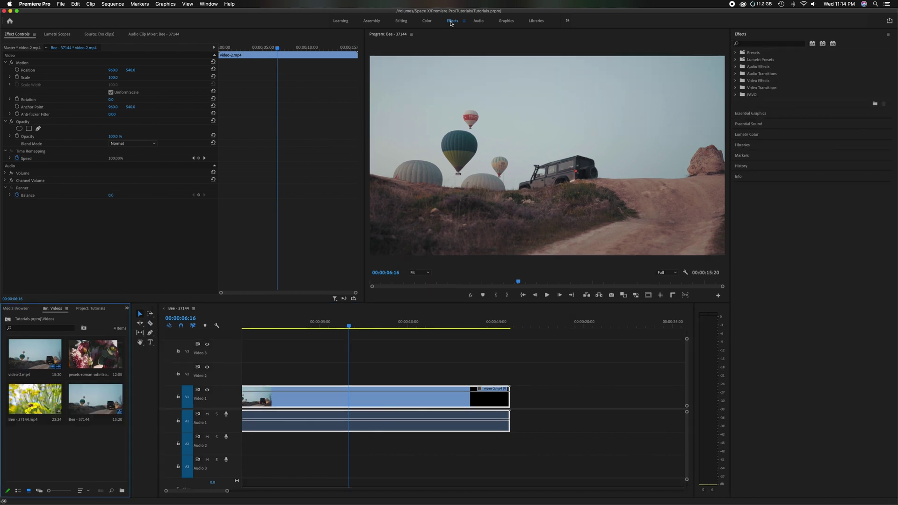
click(477, 21)
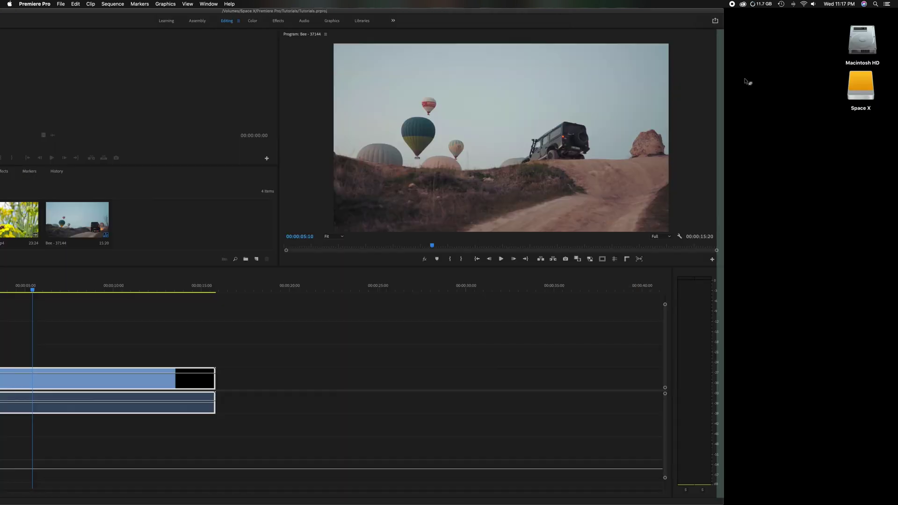
drag(746, 80, 753, 125)
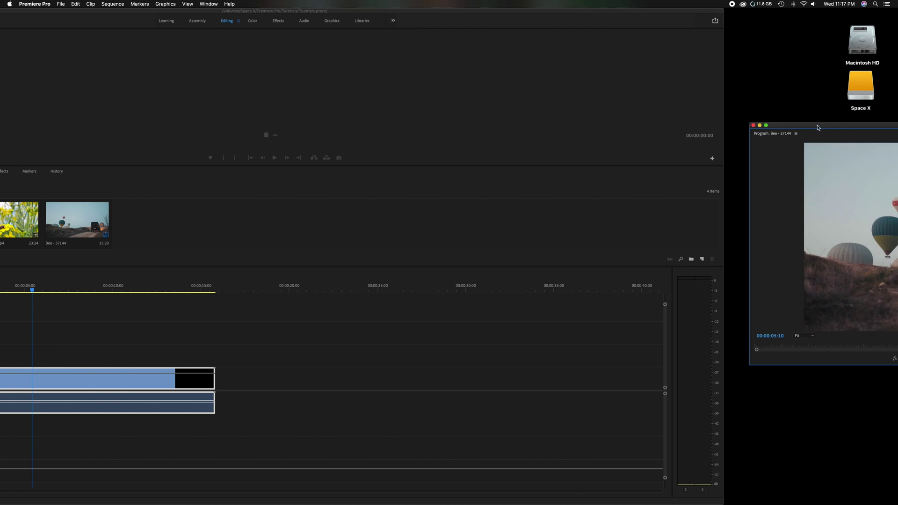
drag(818, 128, 551, 40)
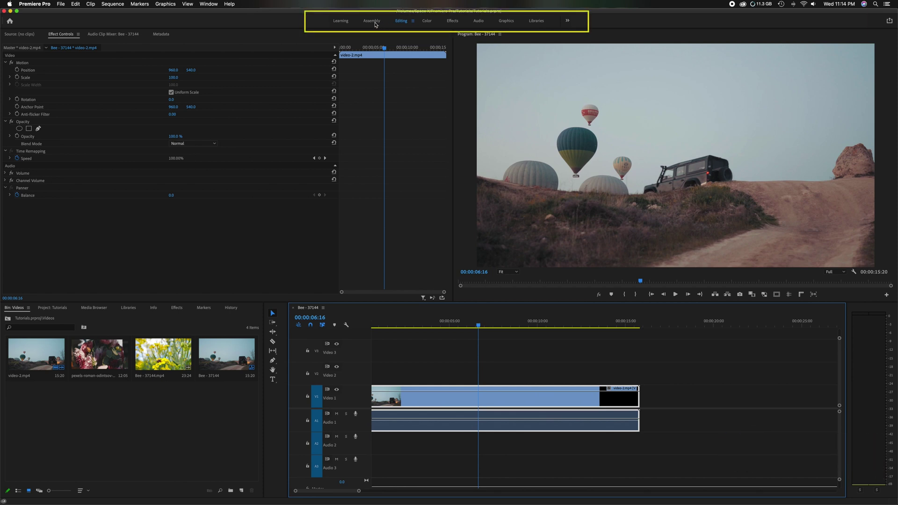
click(372, 24)
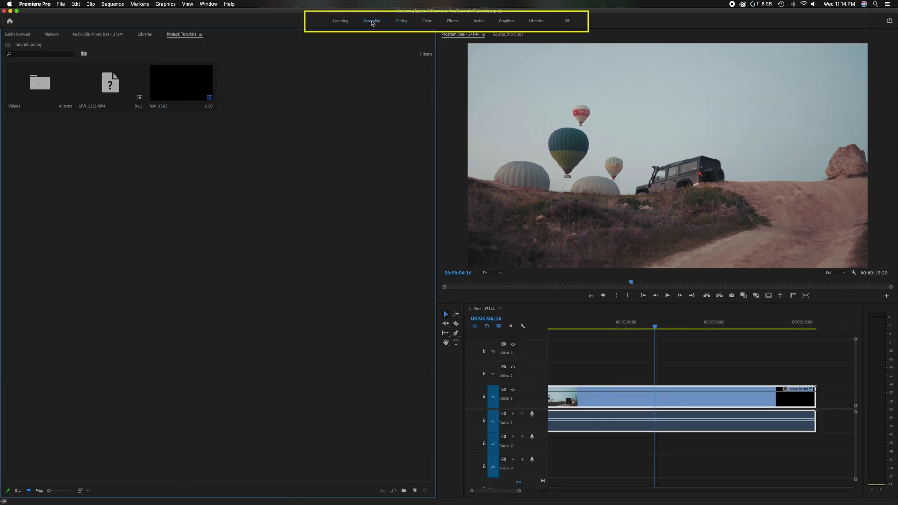
click(402, 22)
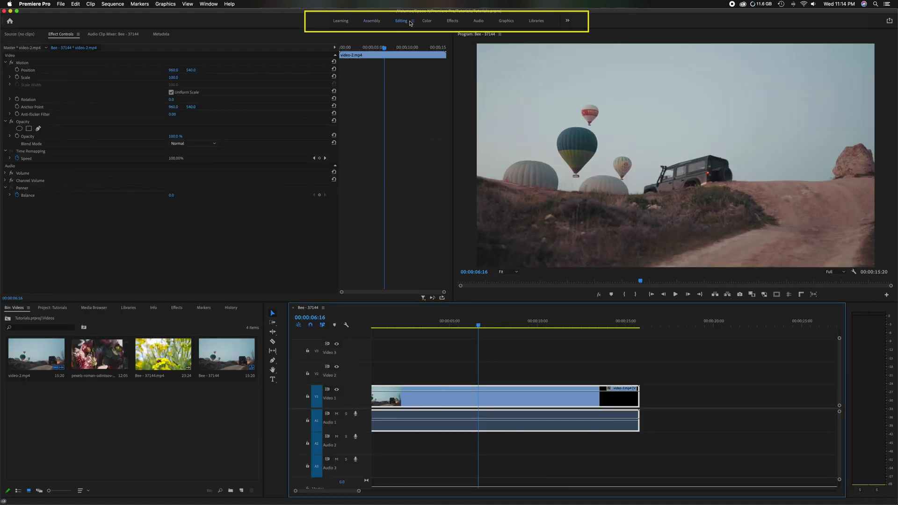
click(427, 21)
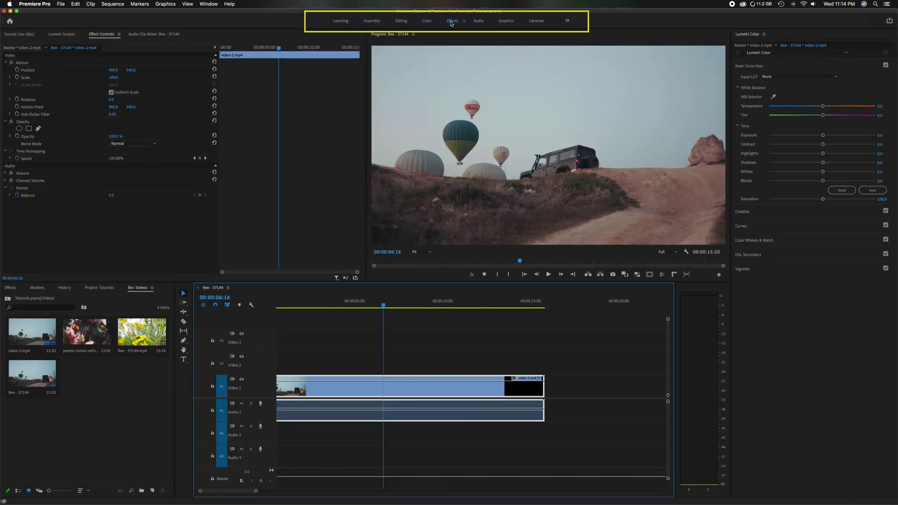
click(451, 23)
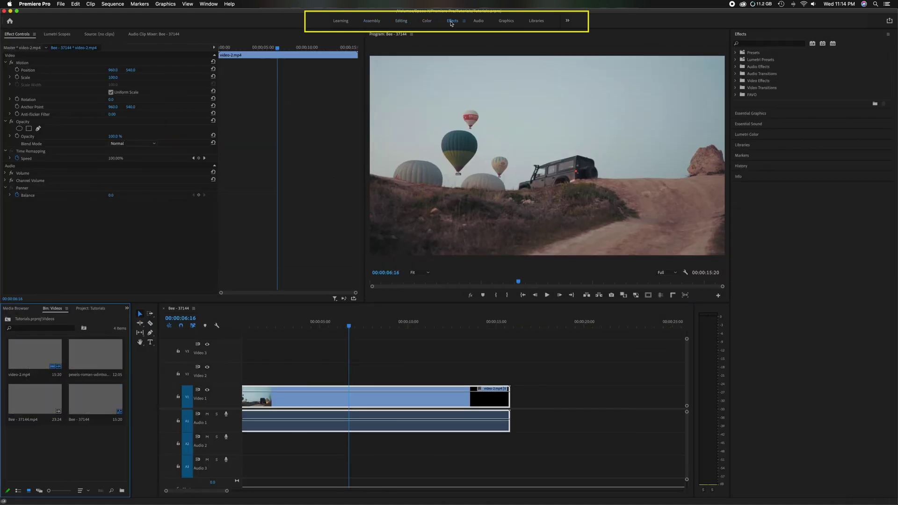
click(475, 23)
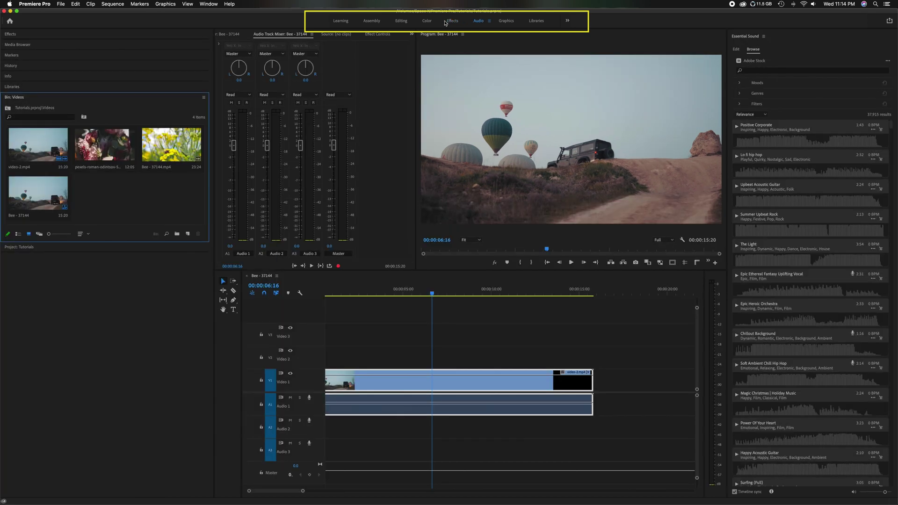
click(402, 22)
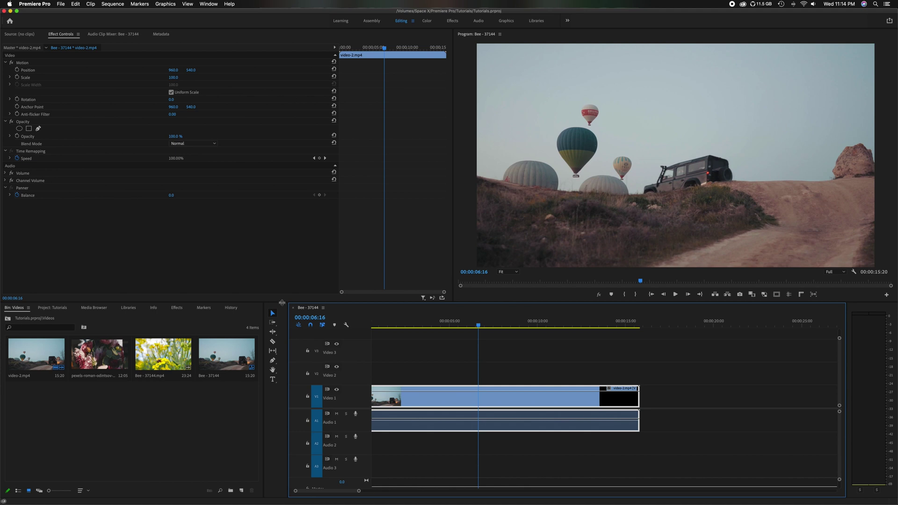
Step: Raise the timeline's top edge and widen the Program monitor by narrowing Effect Controls
drag(285, 303, 291, 207)
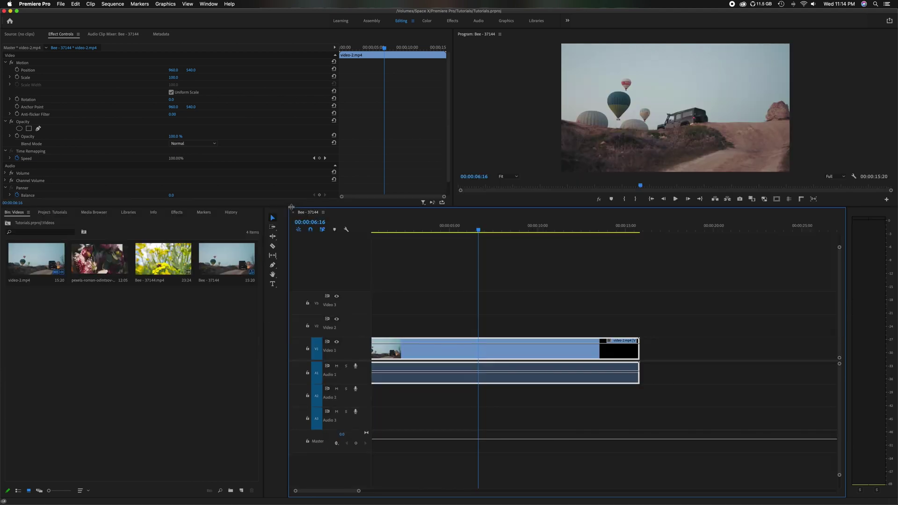
drag(452, 177, 307, 165)
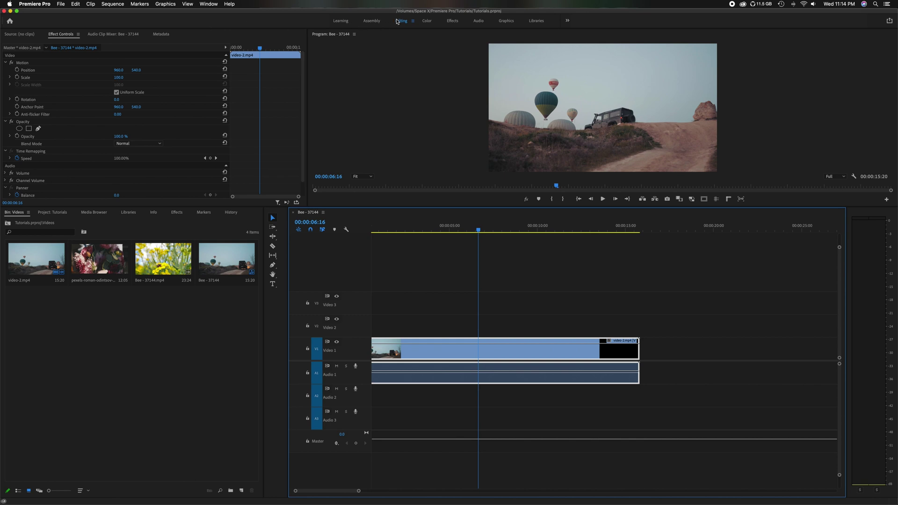
Step: Restore the Editing panels with Window > Workspaces > Reset to Saved Layout
click(208, 4)
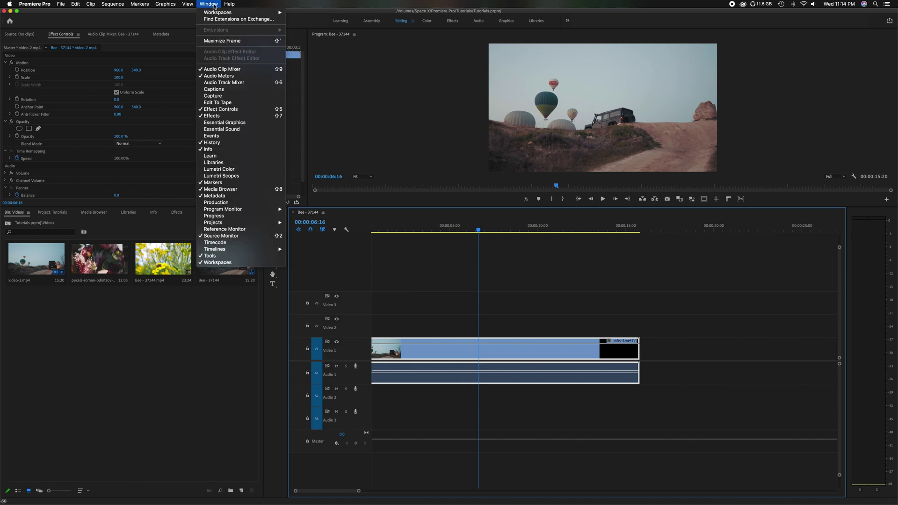
mouse_move(279, 13)
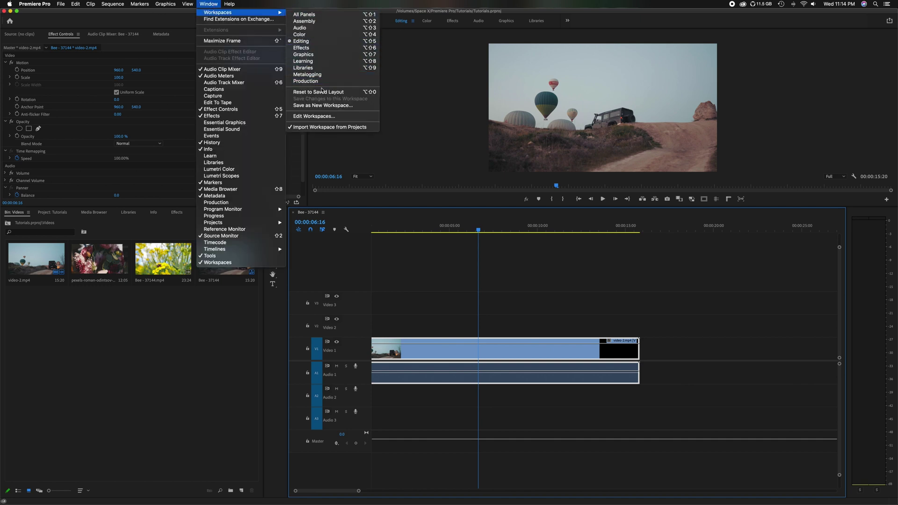
click(323, 92)
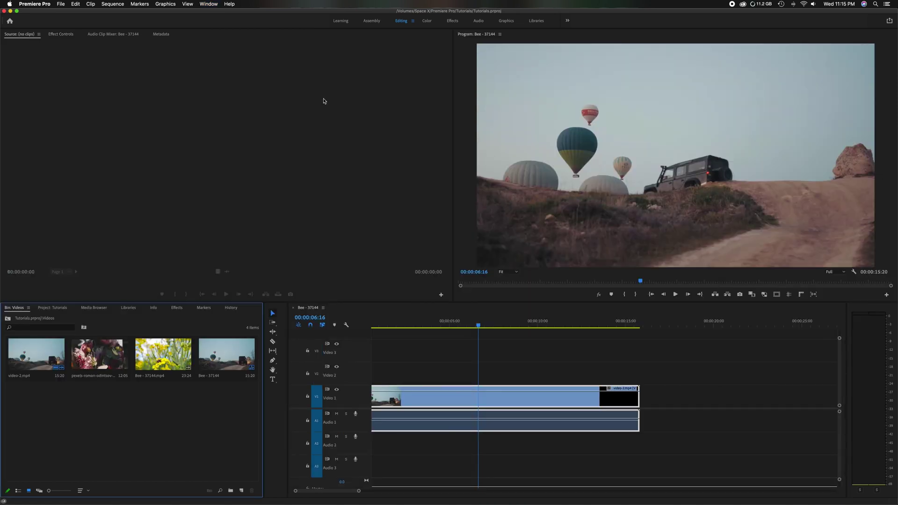
click(380, 315)
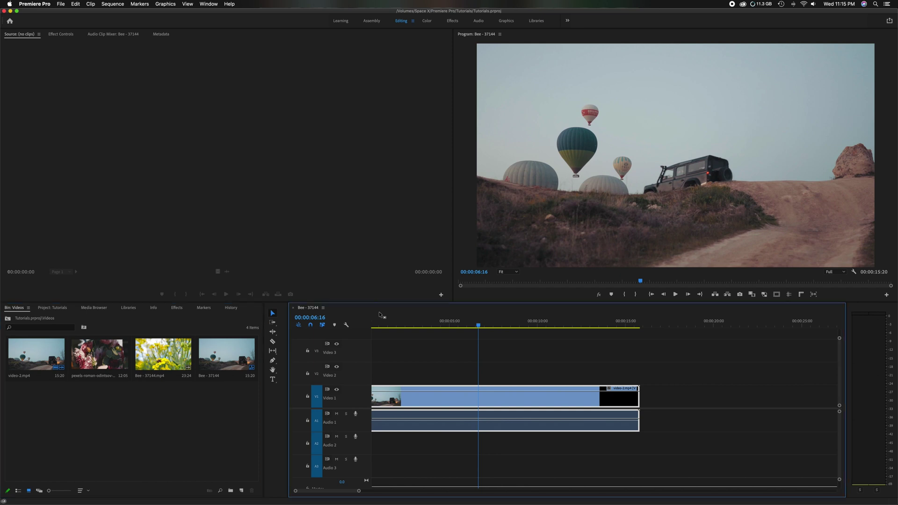
key(shift+1)
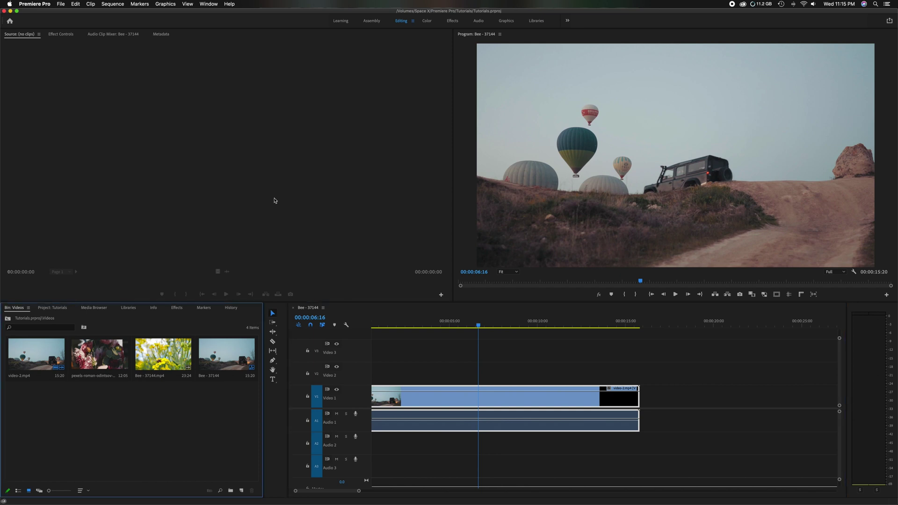
key(shift+2)
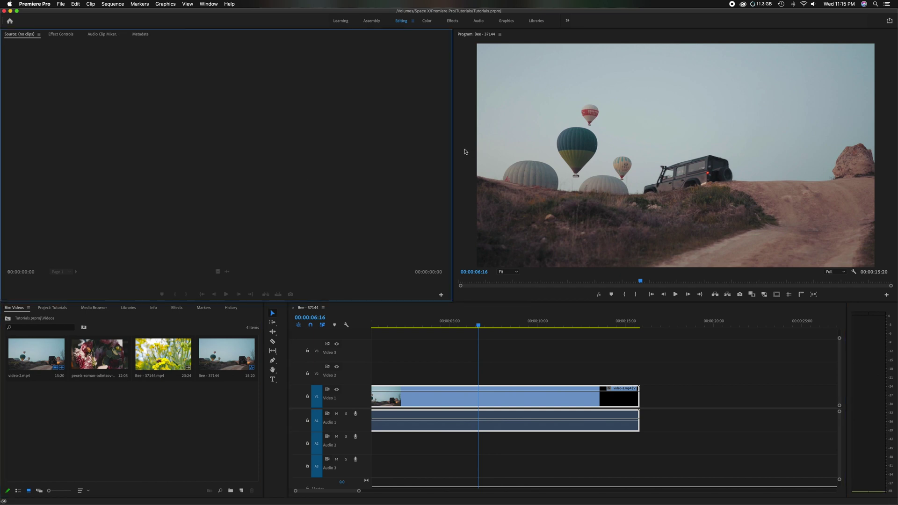
click(465, 151)
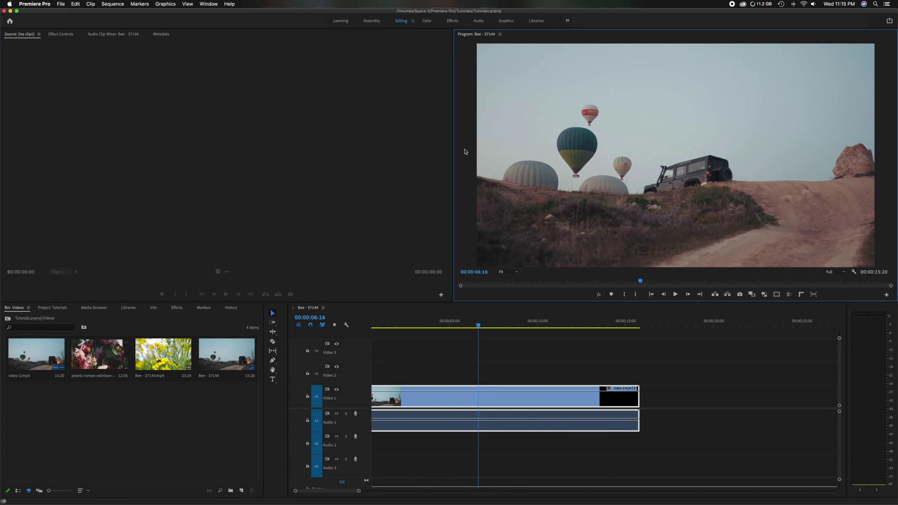
click(366, 310)
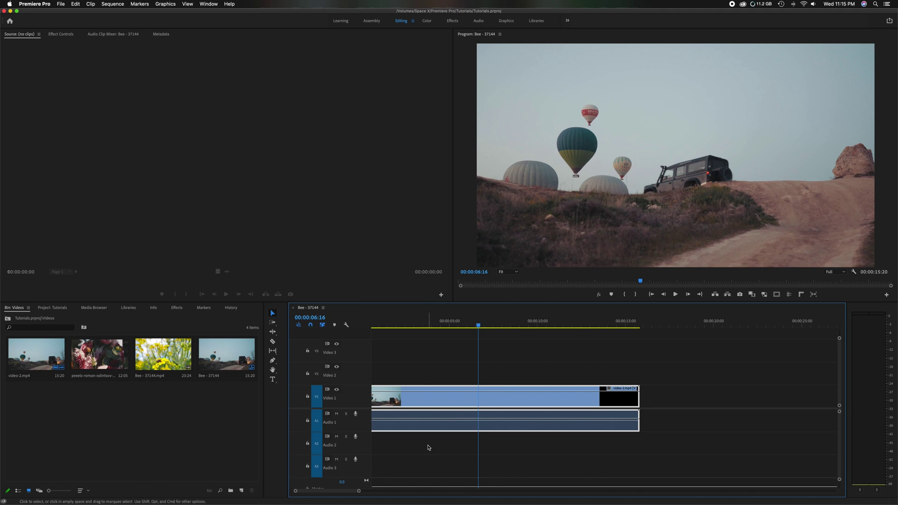
click(210, 321)
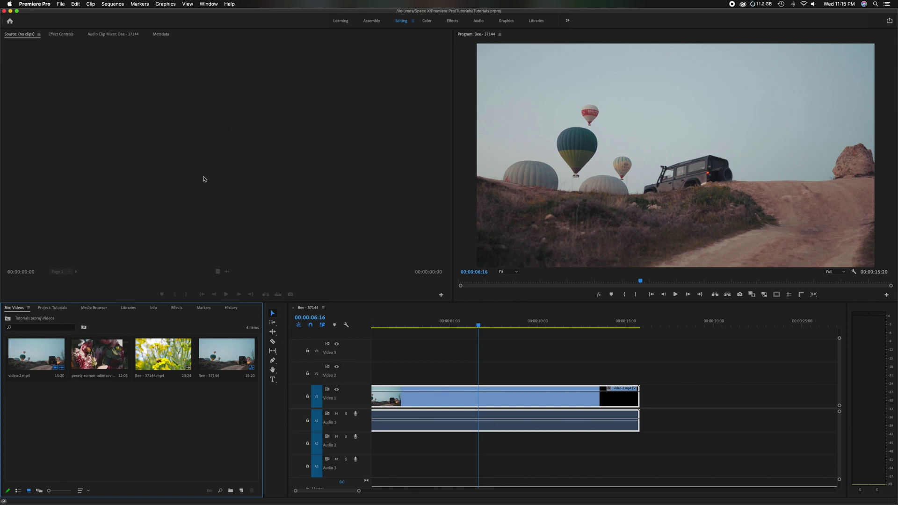
drag(231, 308, 250, 310)
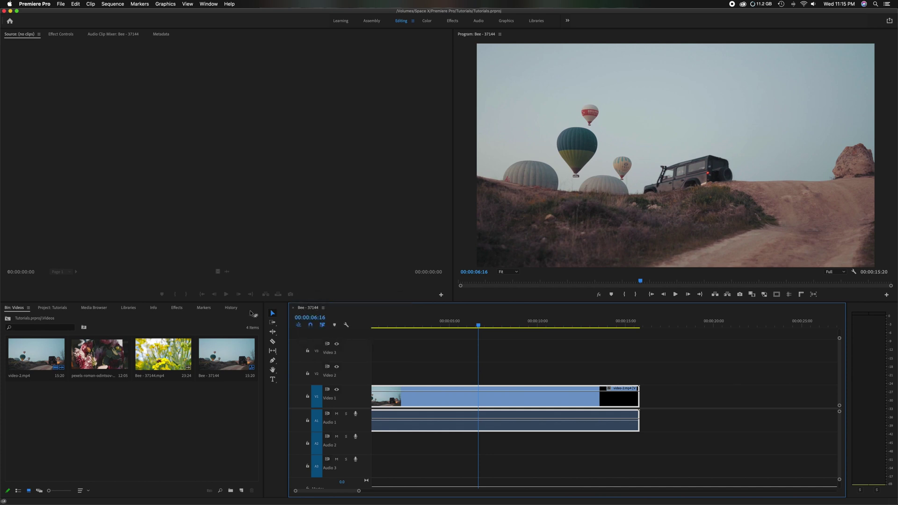
drag(252, 314, 281, 317)
click(251, 318)
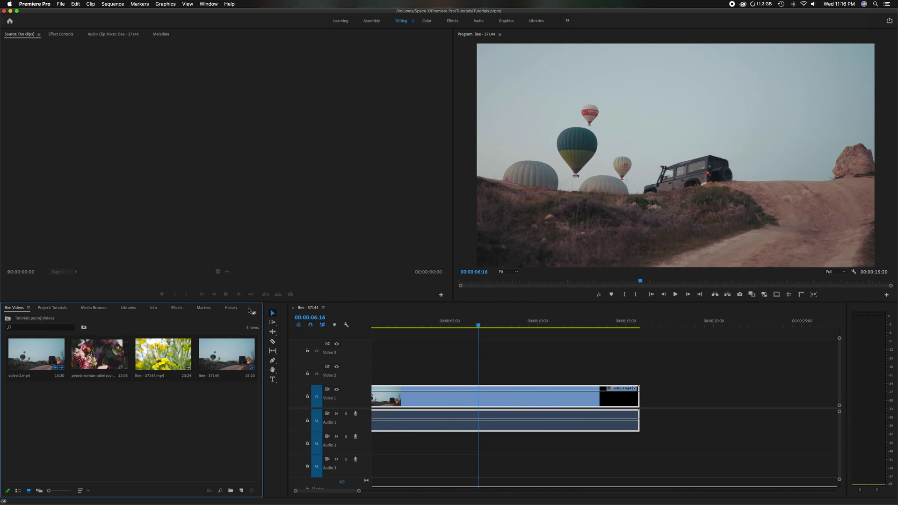
Step: Dock the Bin: Videos panel below the Source monitor and move the playhead later in the sequence
drag(250, 310, 252, 298)
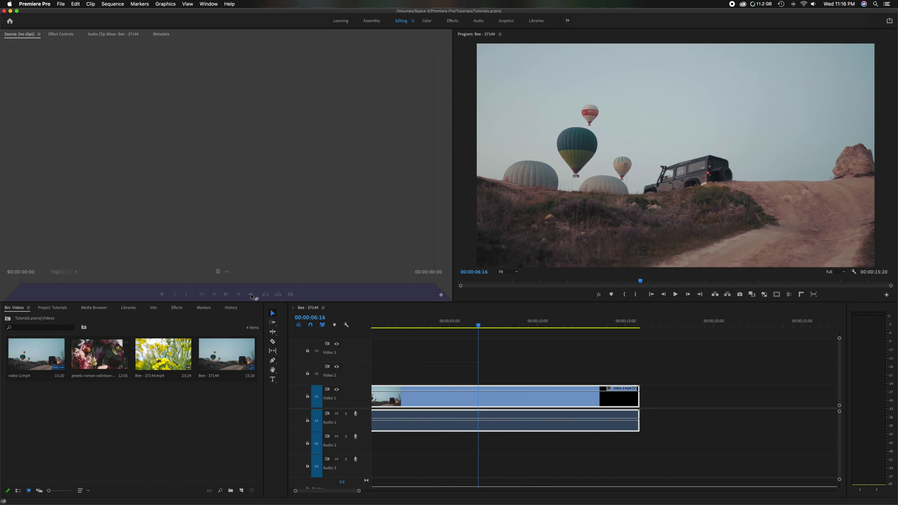
drag(251, 296, 252, 296)
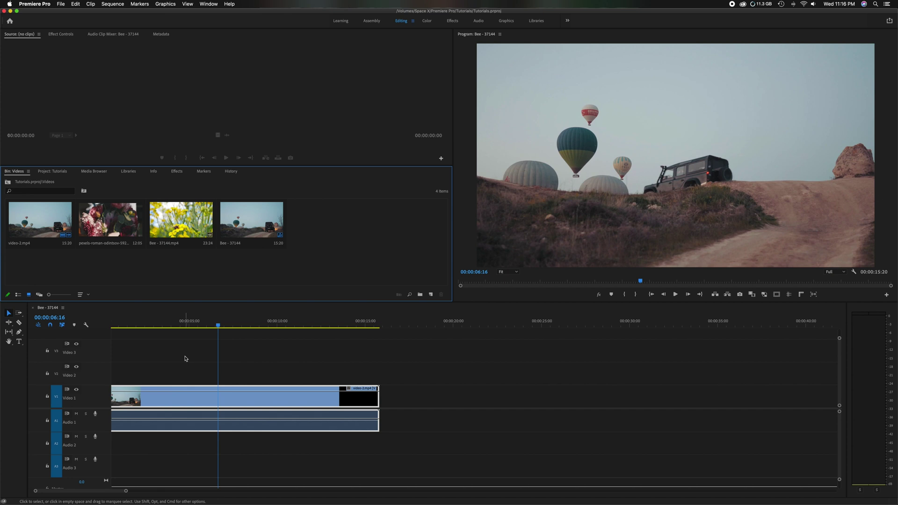
click(292, 327)
Step: Scrub the playhead to 00:00:05:14 and heighten the timeline by shrinking the panels above
drag(328, 329, 200, 329)
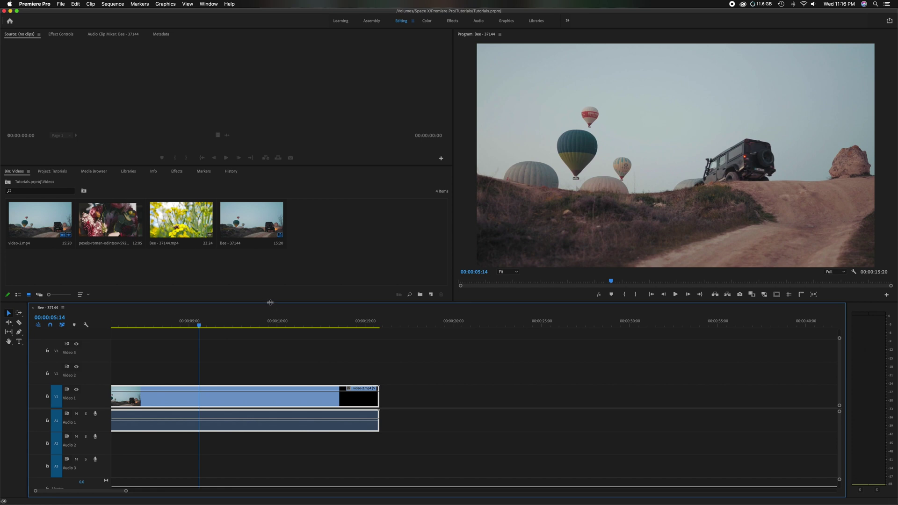
drag(270, 302, 287, 266)
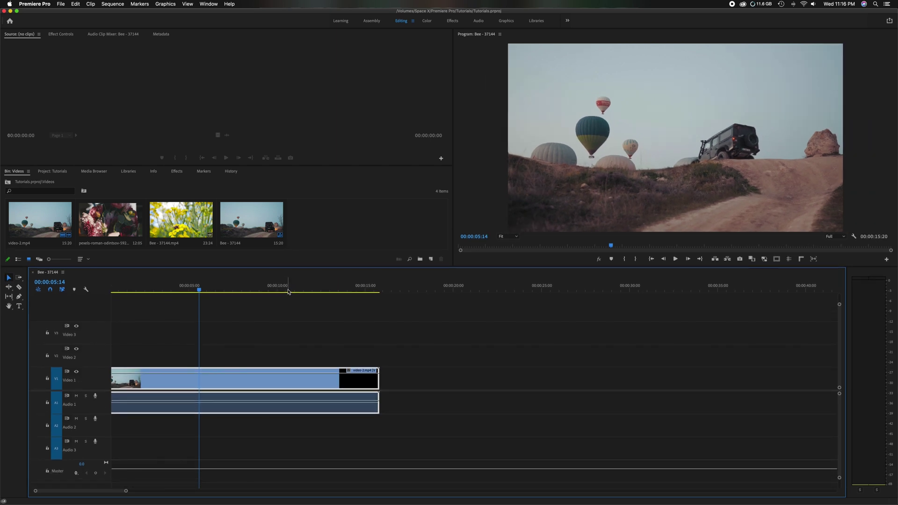
scroll(288, 291, left, 1)
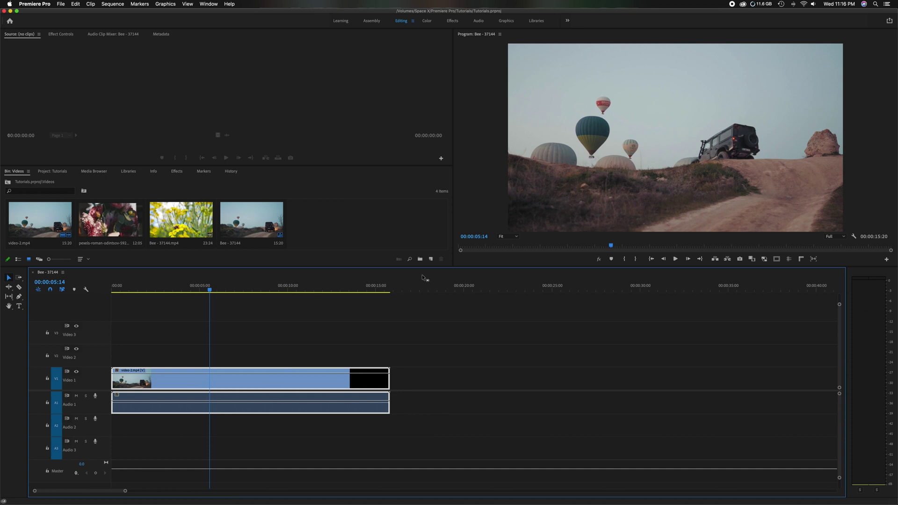
click(490, 165)
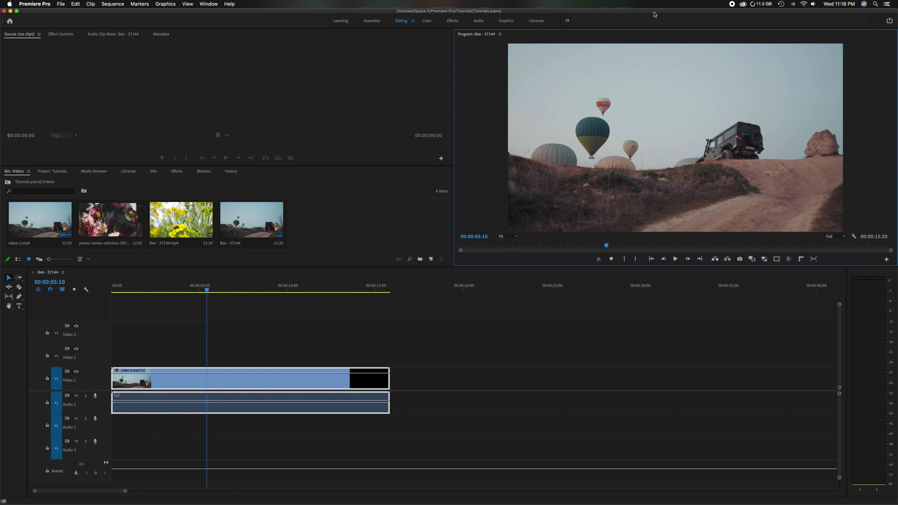
Step: Shift the Premiere window left and undock the Program monitor into a floating window at top right
drag(655, 13, 527, 11)
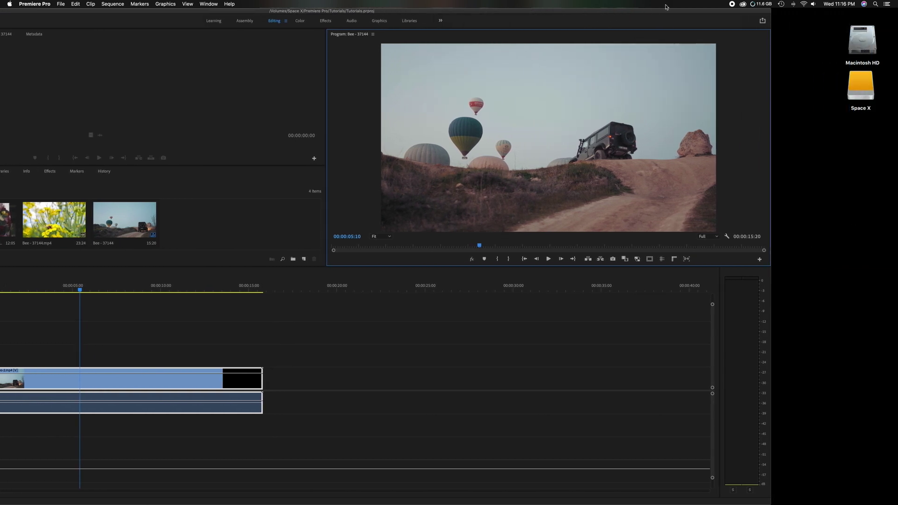
drag(668, 13, 620, 13)
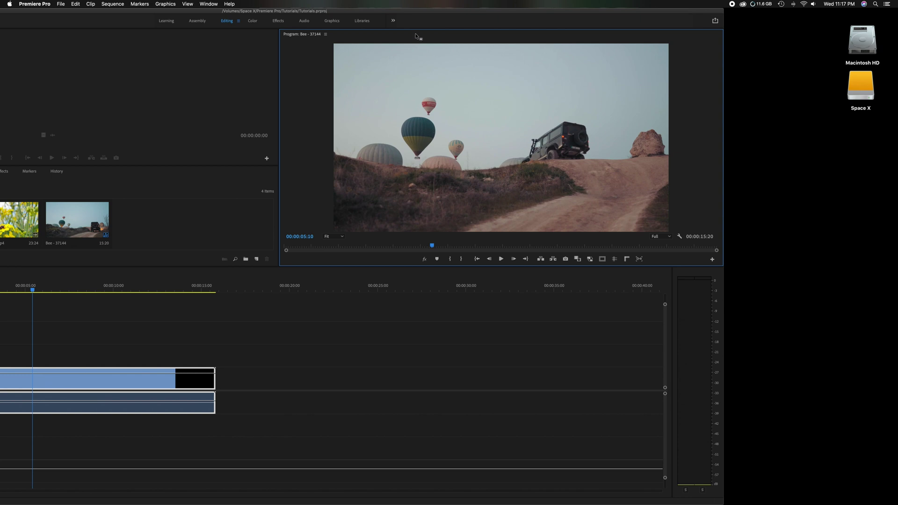
drag(421, 35, 751, 132)
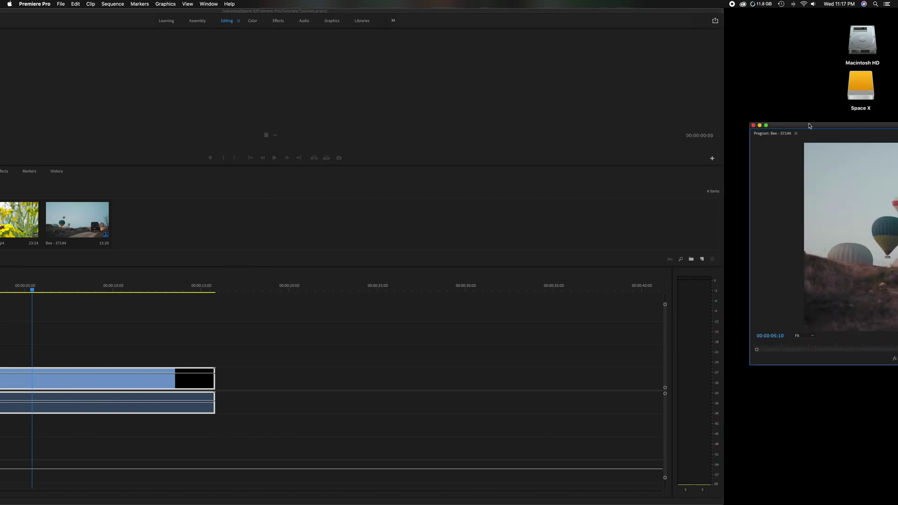
drag(818, 128, 552, 40)
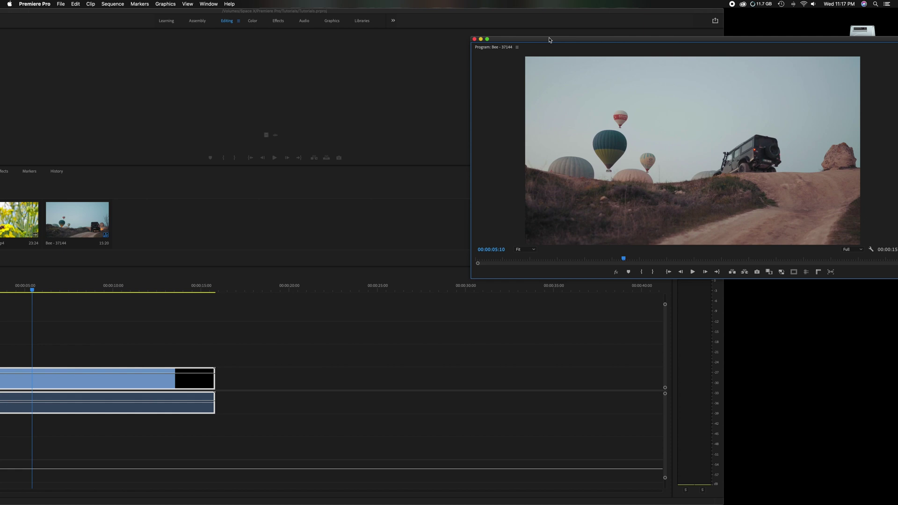
Step: Use Save as New Workspace to store the floating-monitor layout as '2 monitor setup'
click(209, 5)
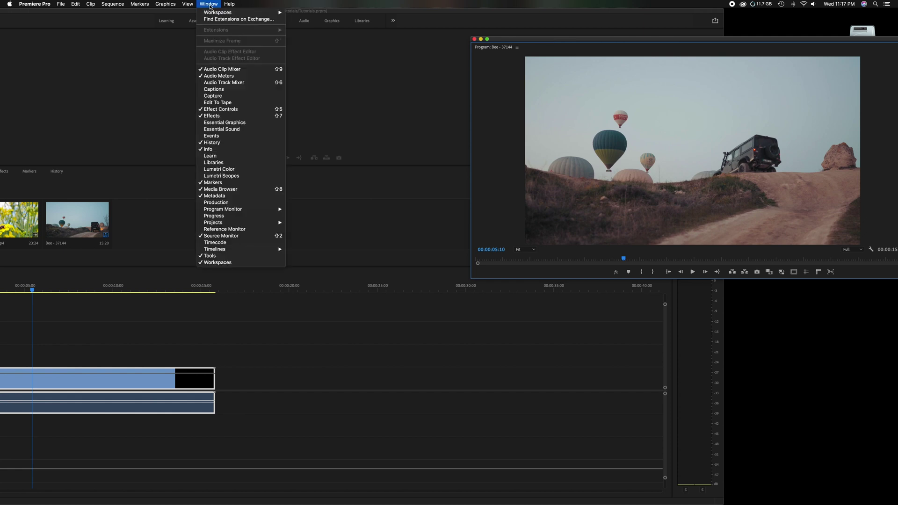
mouse_move(217, 15)
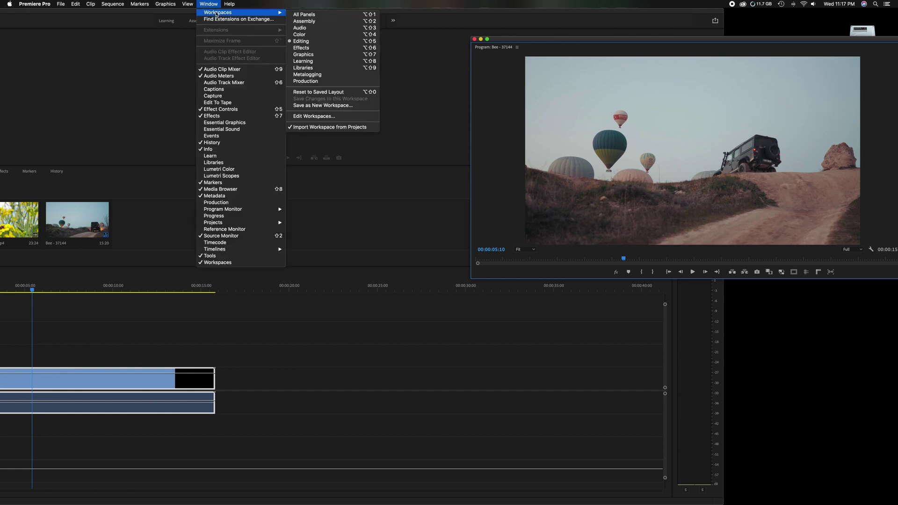
click(328, 107)
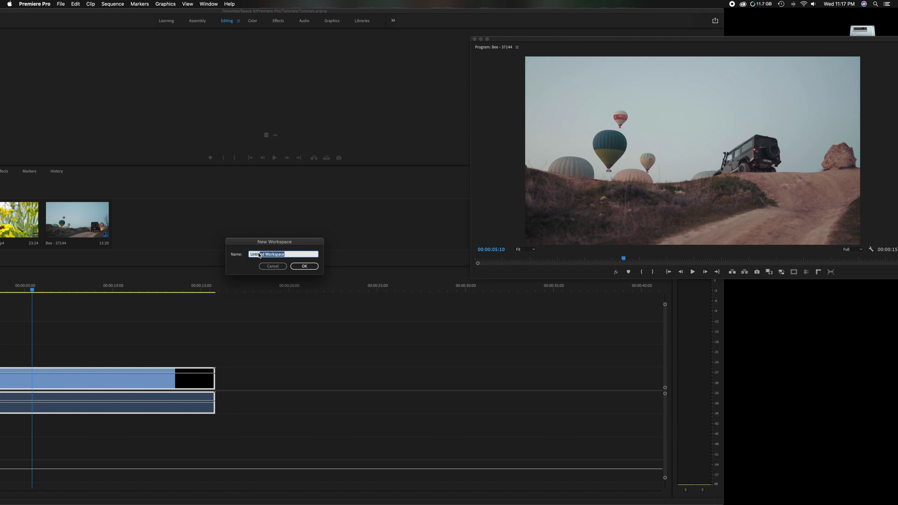
drag(259, 255, 249, 255)
text(2 monitor setup)
click(303, 266)
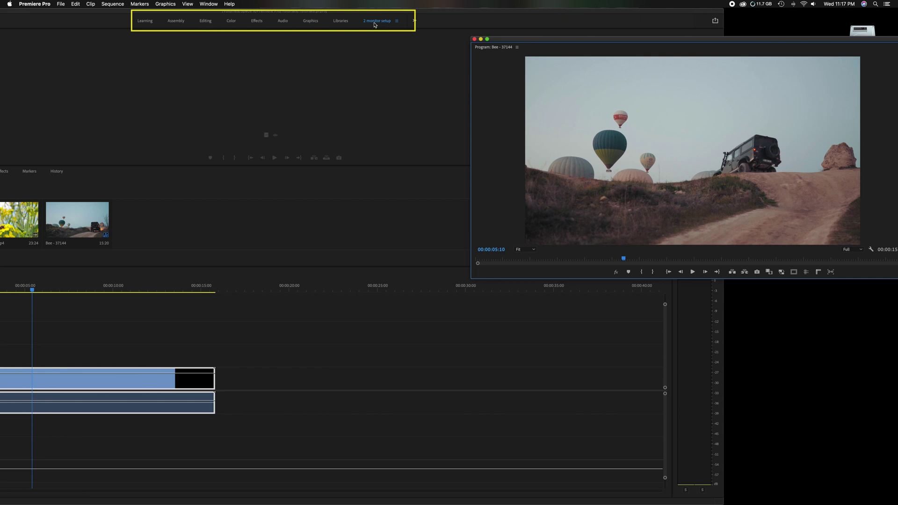
Step: Switch to Editing, reset it to its saved docked layout, and shift the editor window right
click(205, 22)
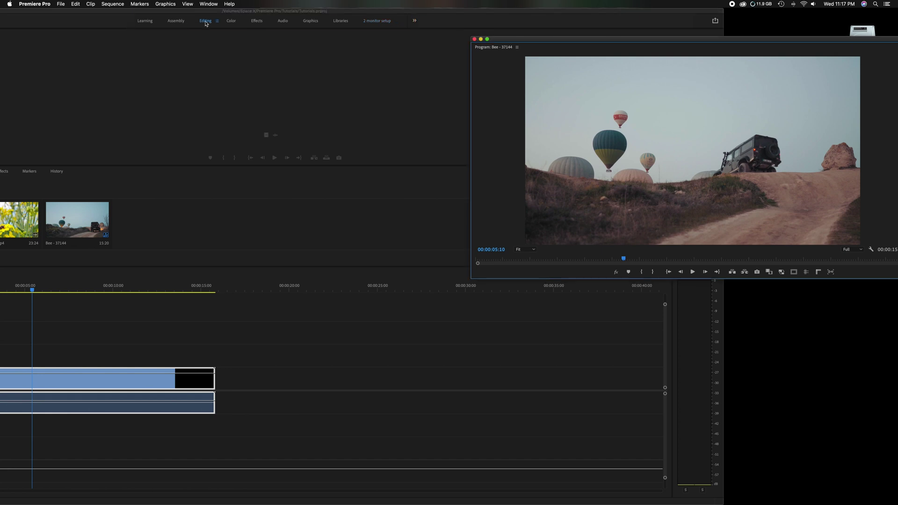
click(209, 5)
mouse_move(214, 13)
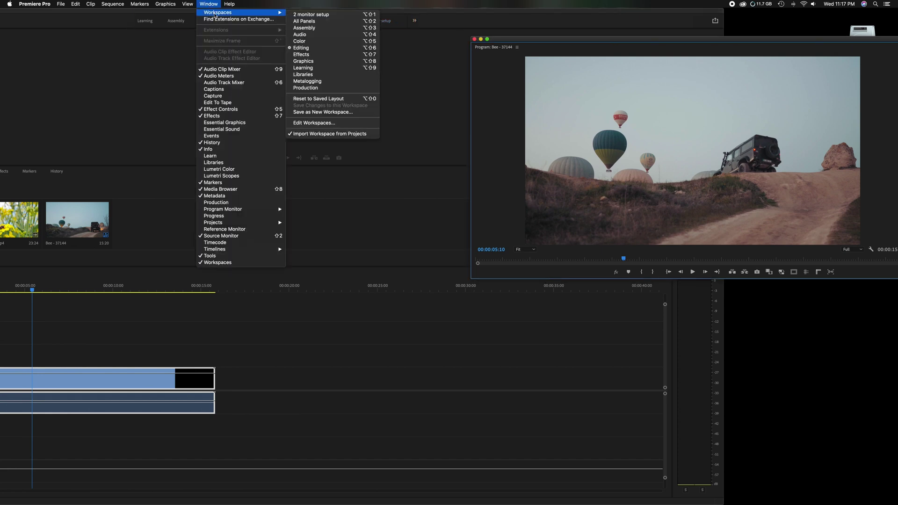
click(312, 99)
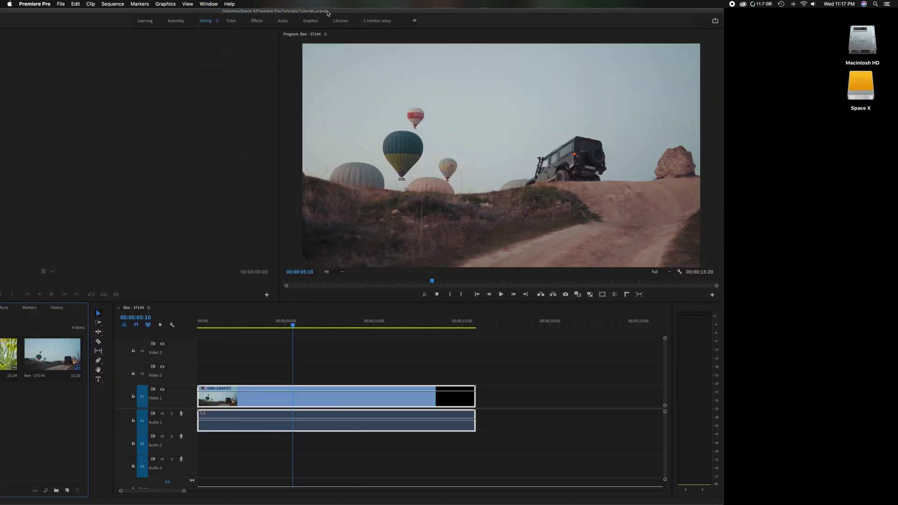
drag(341, 12, 506, 7)
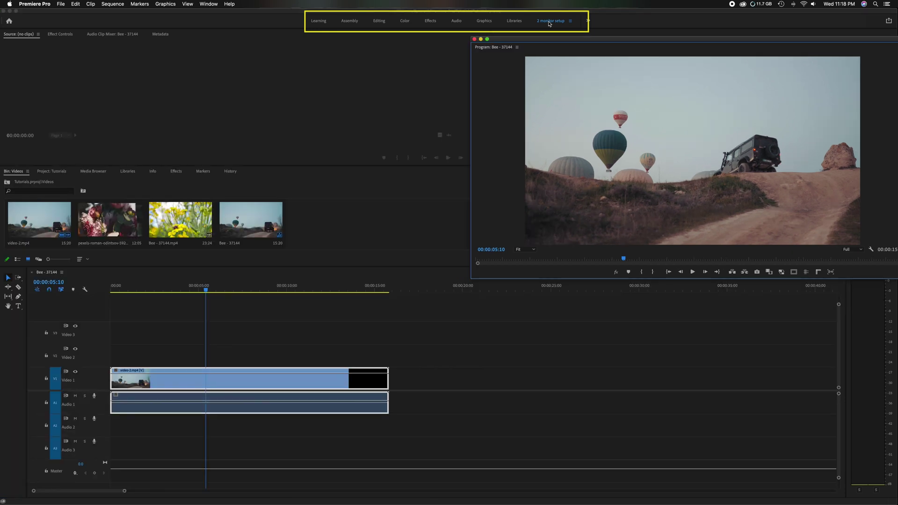
Step: Move the floating Program monitor further right and refocus the main editor window
drag(586, 42, 631, 51)
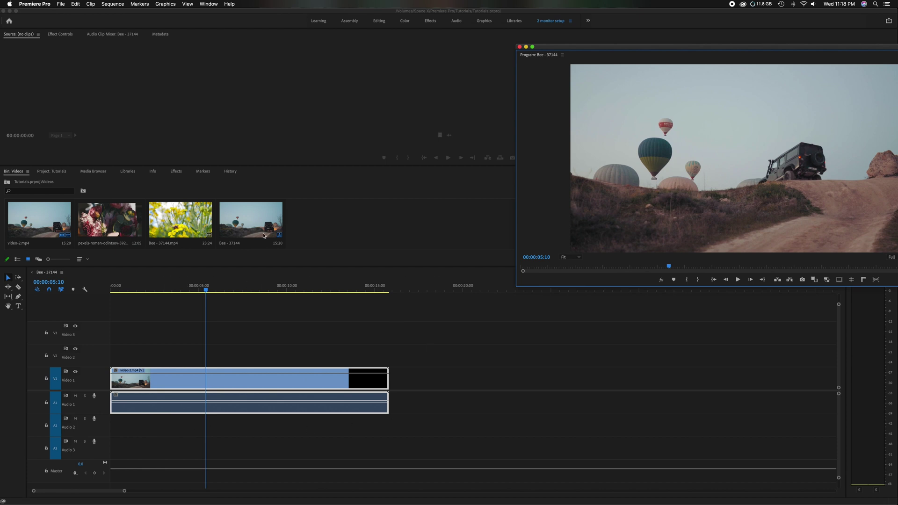
click(309, 230)
click(287, 107)
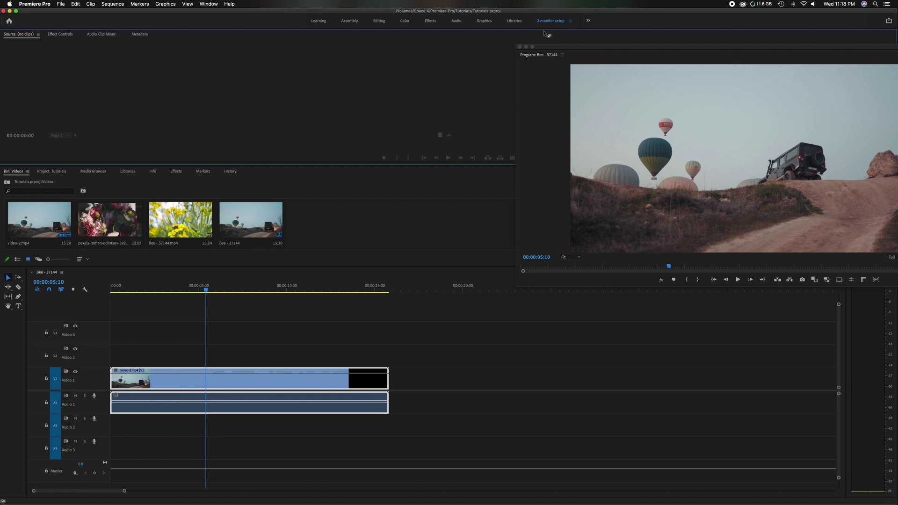
click(571, 21)
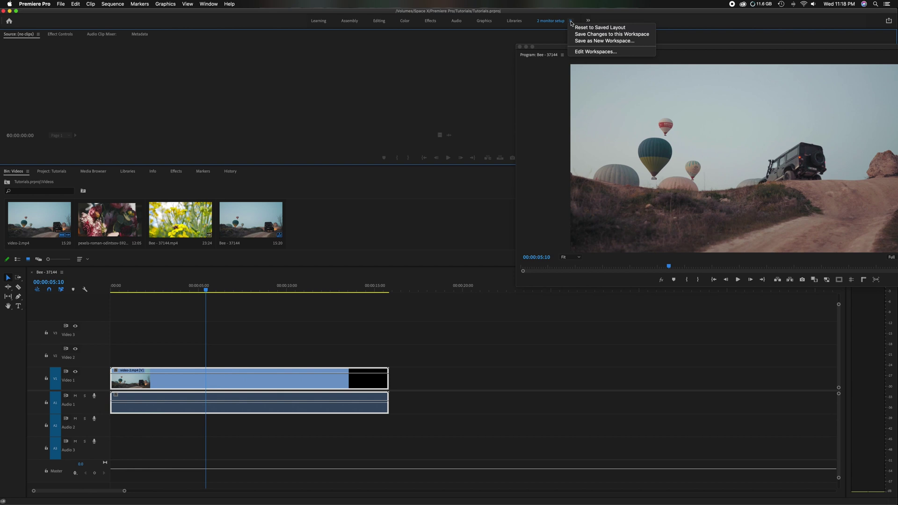
Step: Delete '2 monitor setup' in Edit Workspaces, confirm, and close the floating video bin window
click(577, 52)
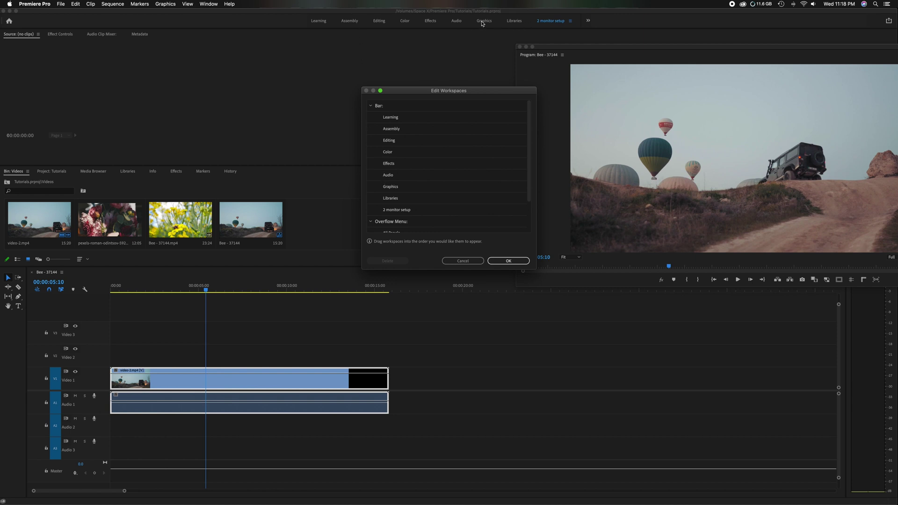
click(402, 211)
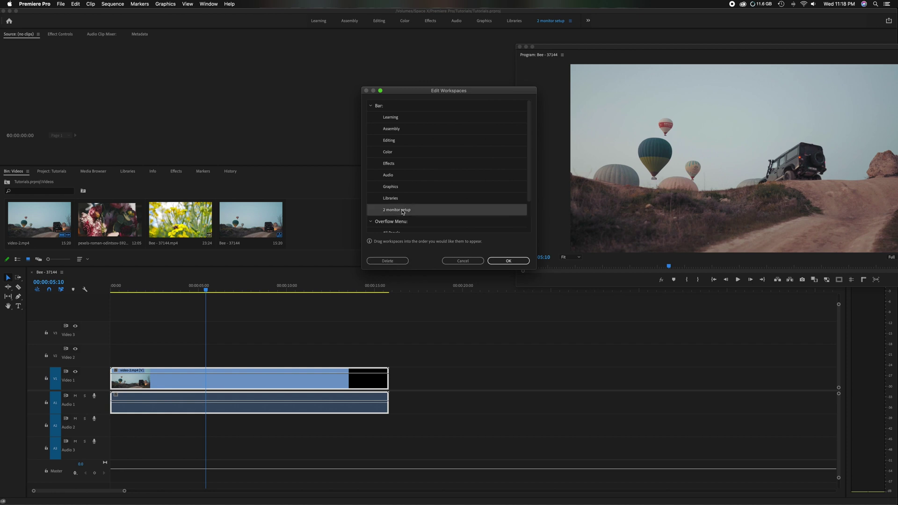
click(391, 261)
click(494, 261)
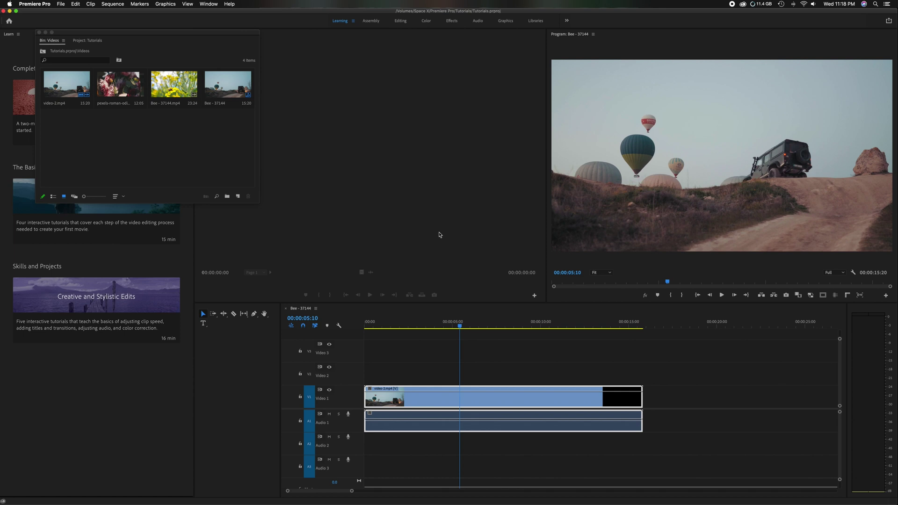
click(39, 33)
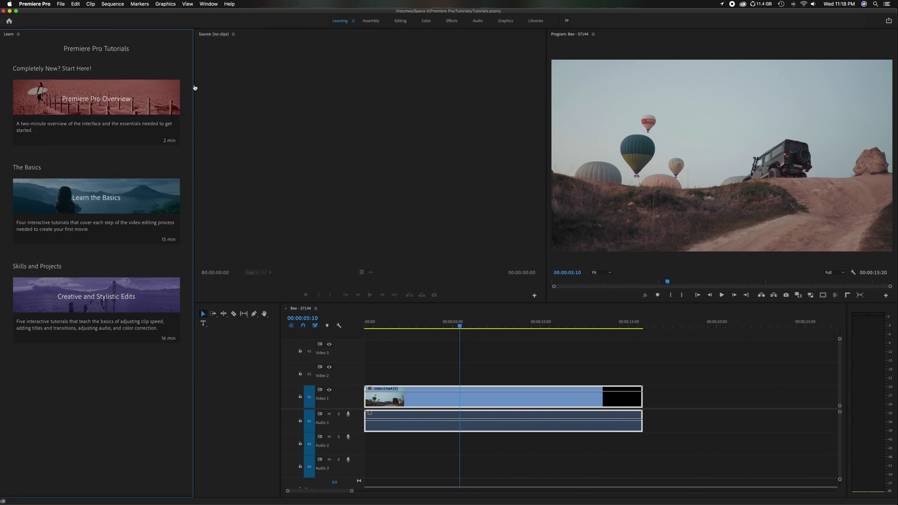
Step: Switch to the Editing workspace, reset it to its saved layout, and close the Bee - 37144 sequence
click(401, 22)
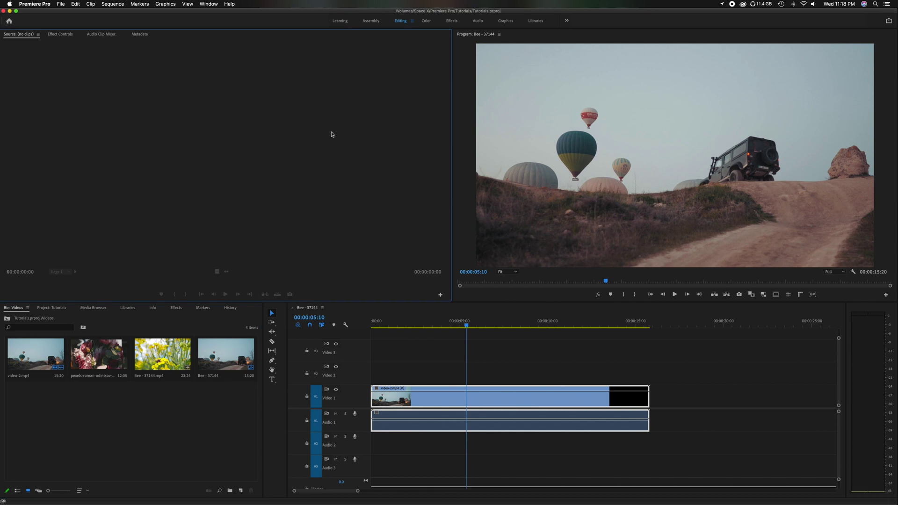
click(212, 5)
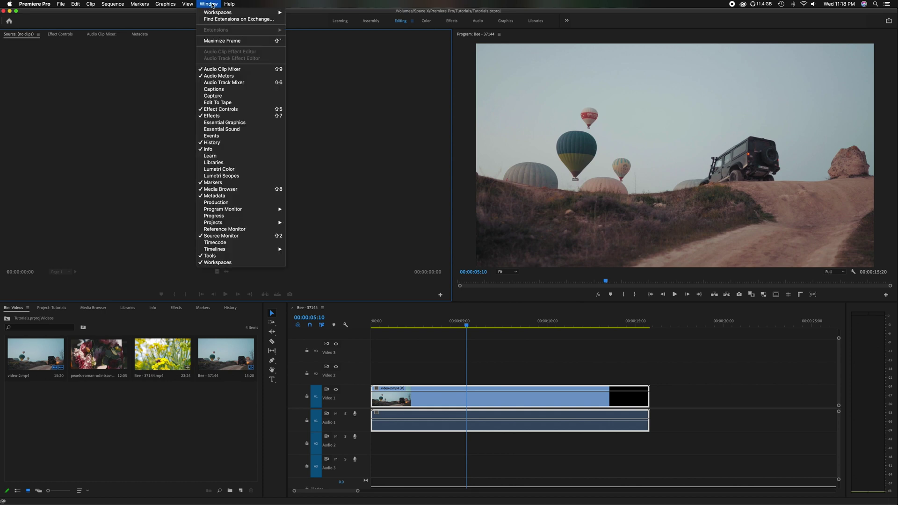
mouse_move(277, 12)
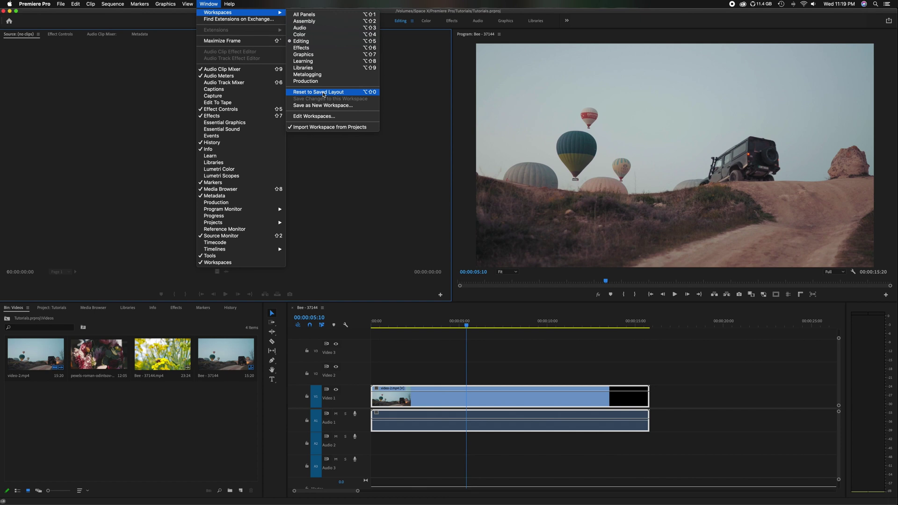
click(323, 92)
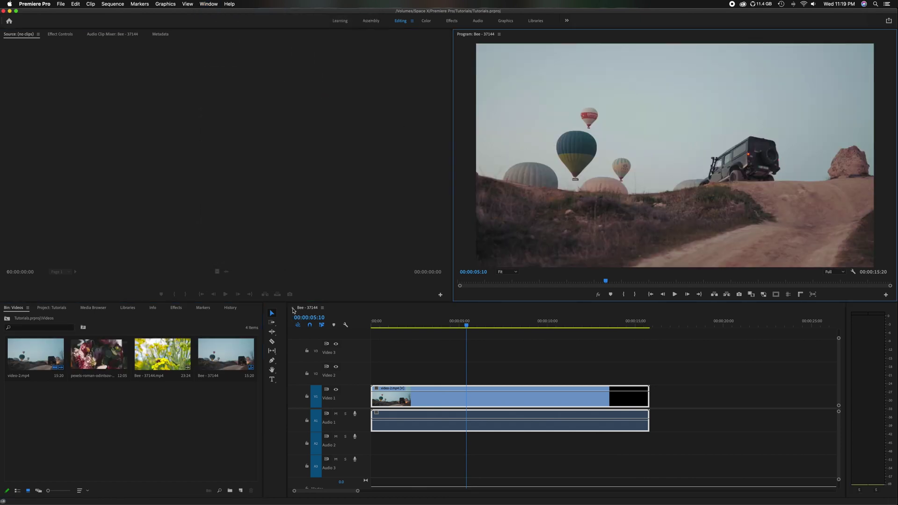
click(292, 308)
Step: Close the Timeline, reset to the saved layout to restore it, and reopen the Bee - 37144 sequence
click(293, 309)
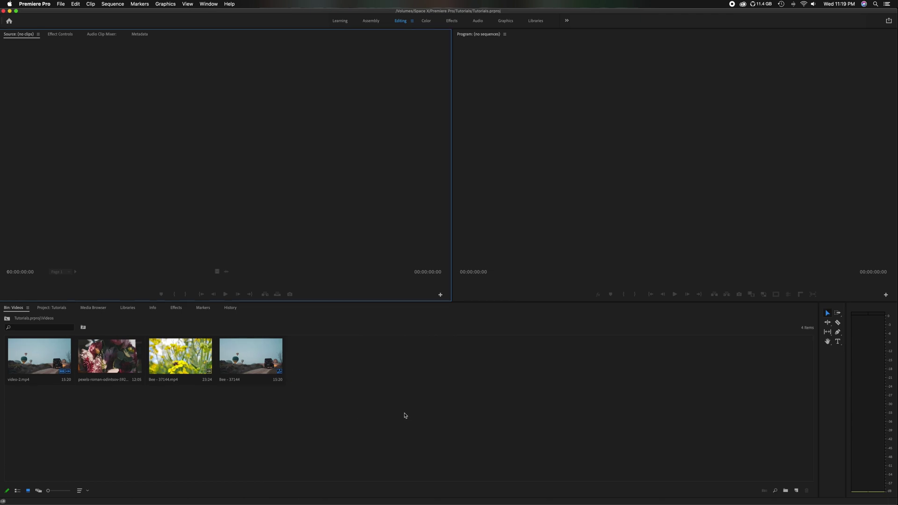
click(209, 5)
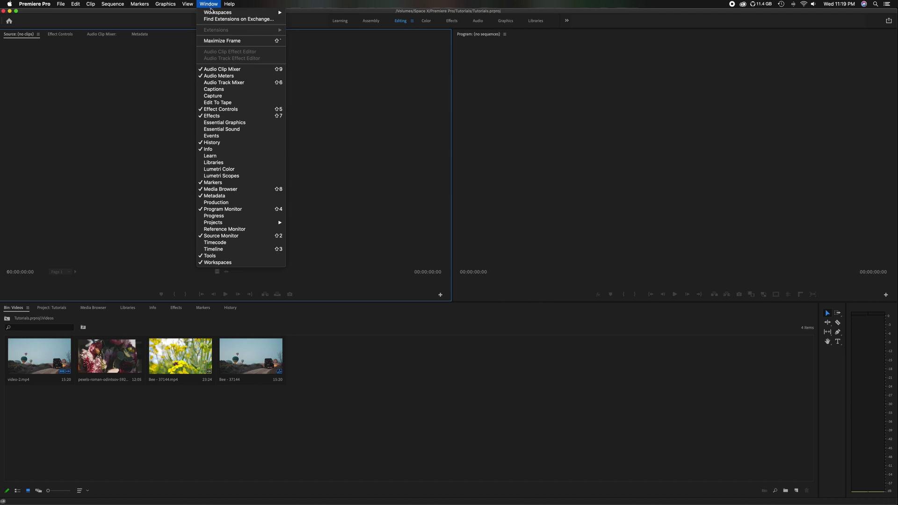
mouse_move(212, 12)
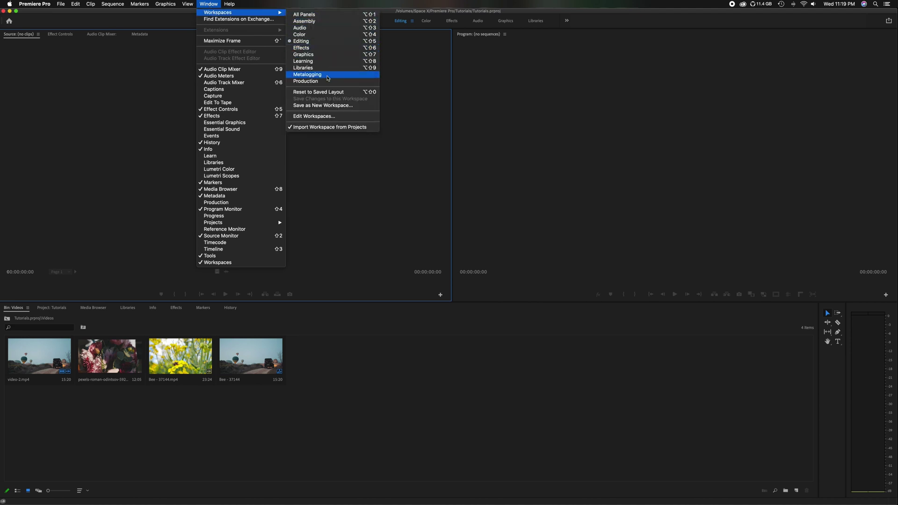
click(333, 92)
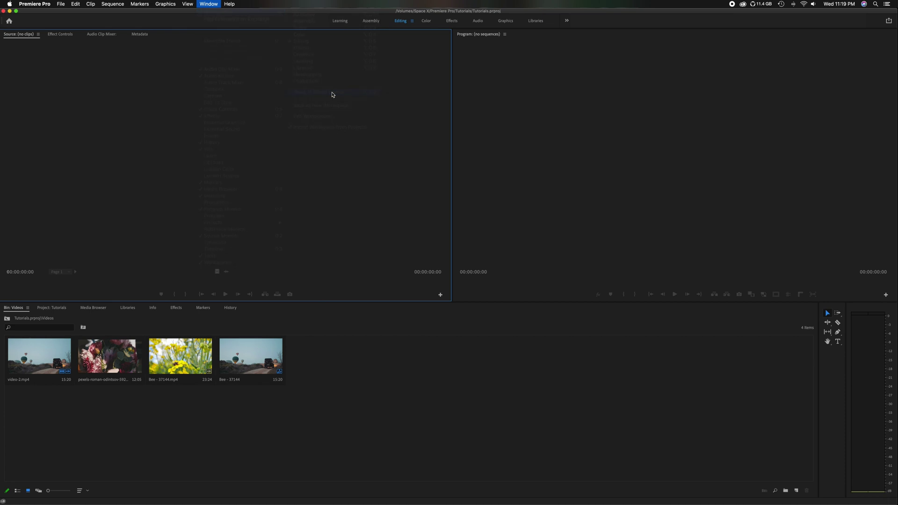
click(411, 332)
double_click(235, 360)
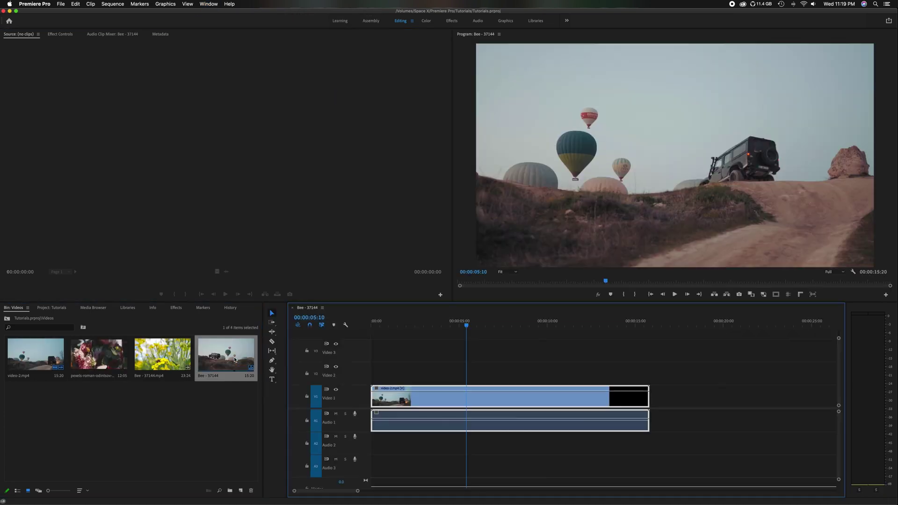